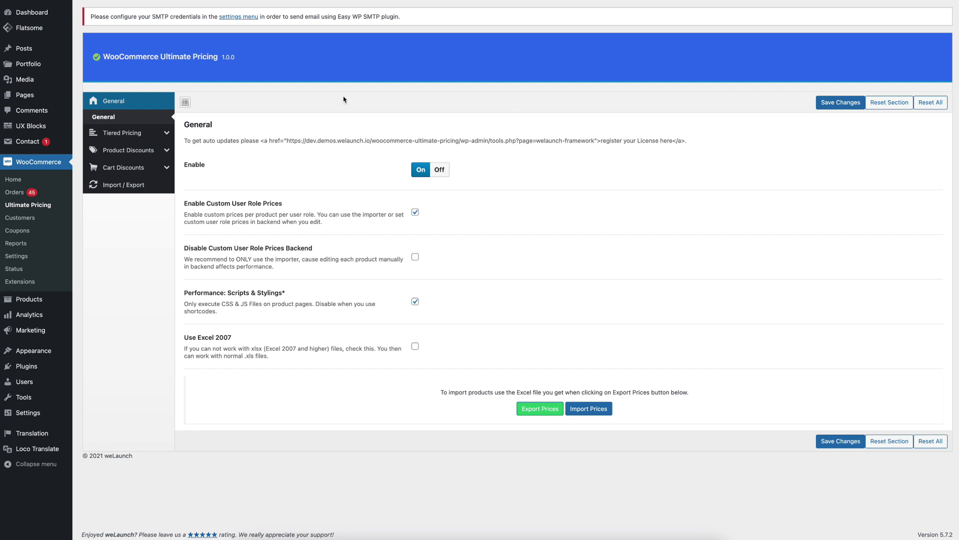
- Export all product prices from Ultimate Pricing to a spreadsheet file
drag(106, 58, 217, 58)
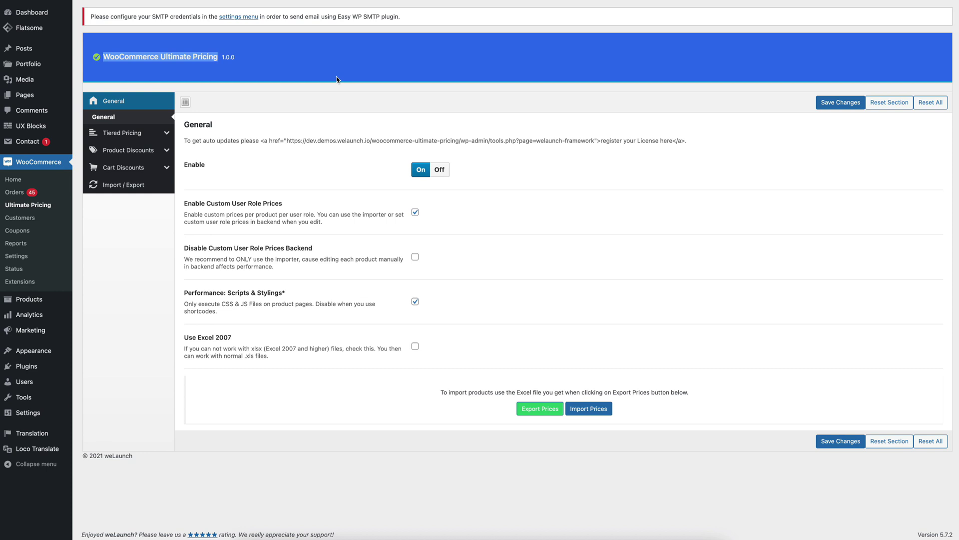
click(337, 79)
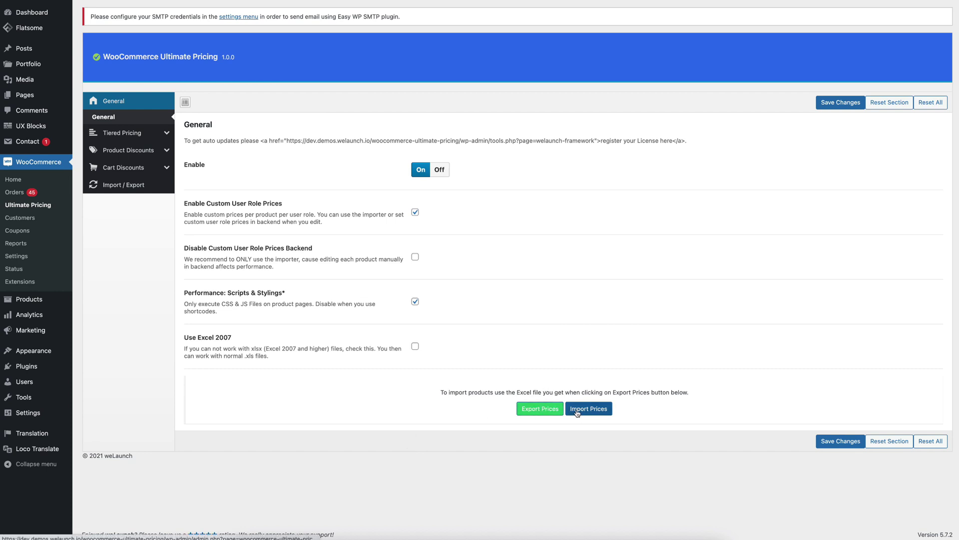
click(540, 410)
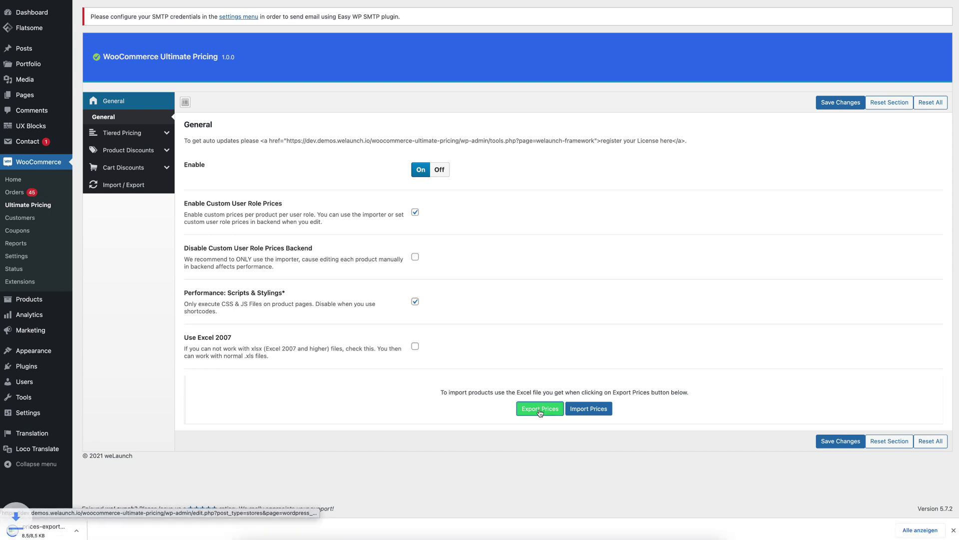
- Open the downloaded prices-export_2021-05-17_20-24-47 xlsx file in Excel
click(50, 530)
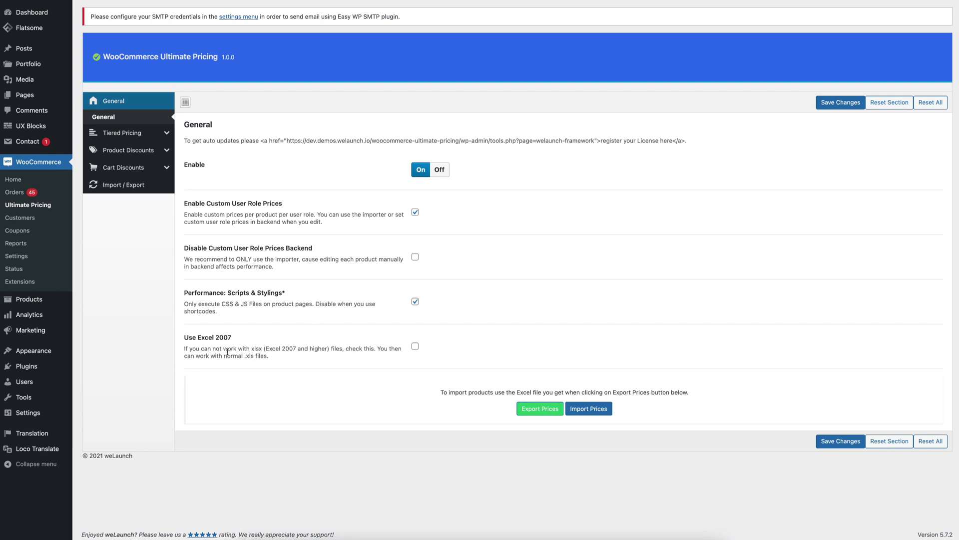
drag(216, 337, 184, 337)
drag(254, 356, 246, 357)
click(307, 358)
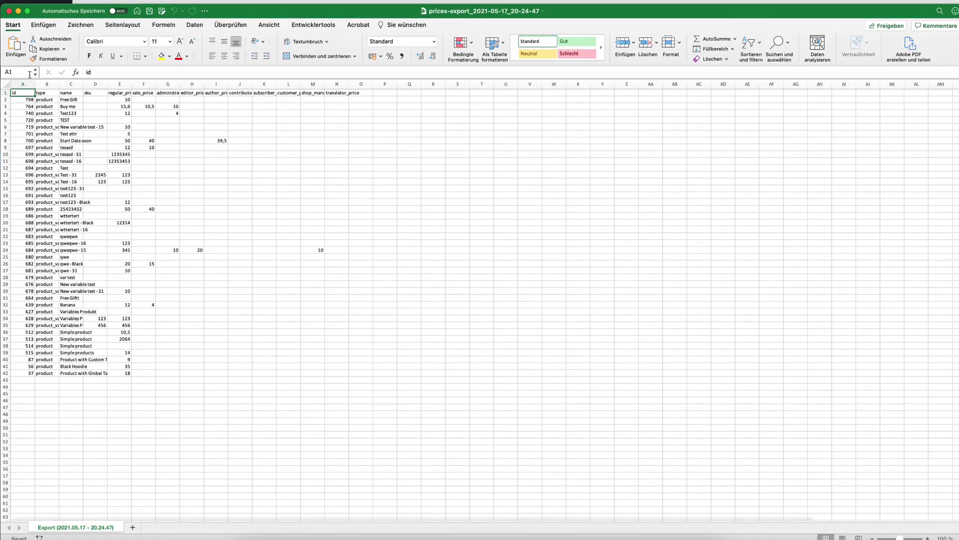
- Autofit the type column to show product_variation, then select the sale_price through translator_price columns
click(22, 84)
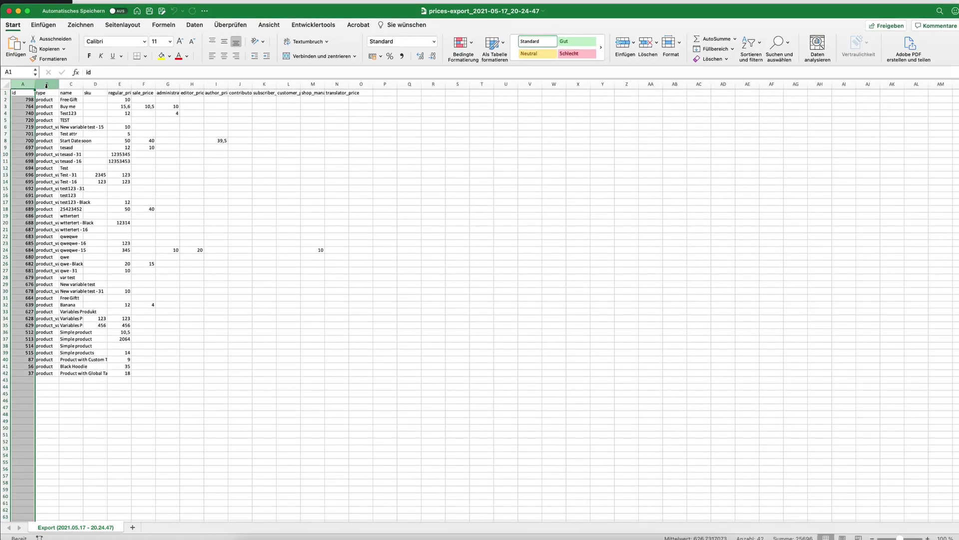
click(46, 86)
key(Down)
key(Down)
key(Down)
key(Down)
key(Down)
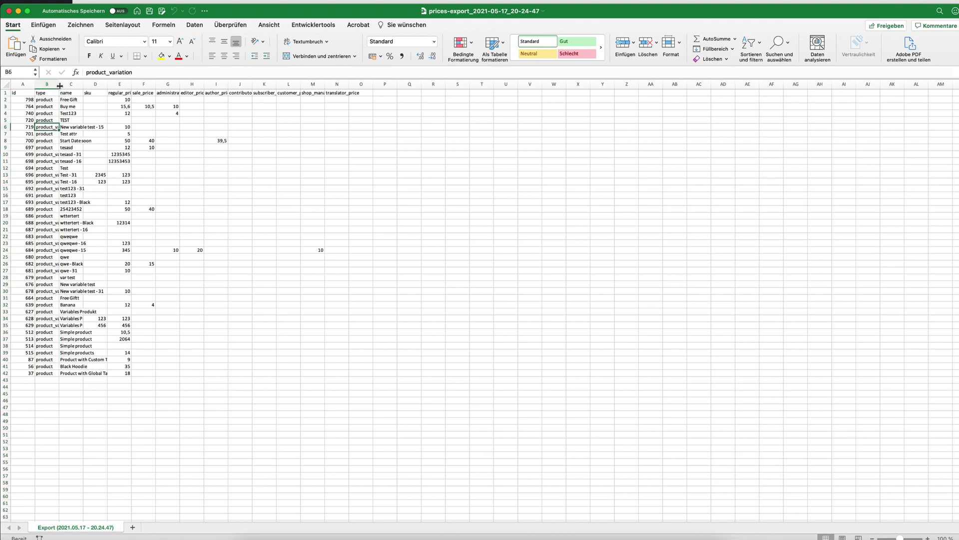
double_click(60, 86)
drag(58, 120, 102, 118)
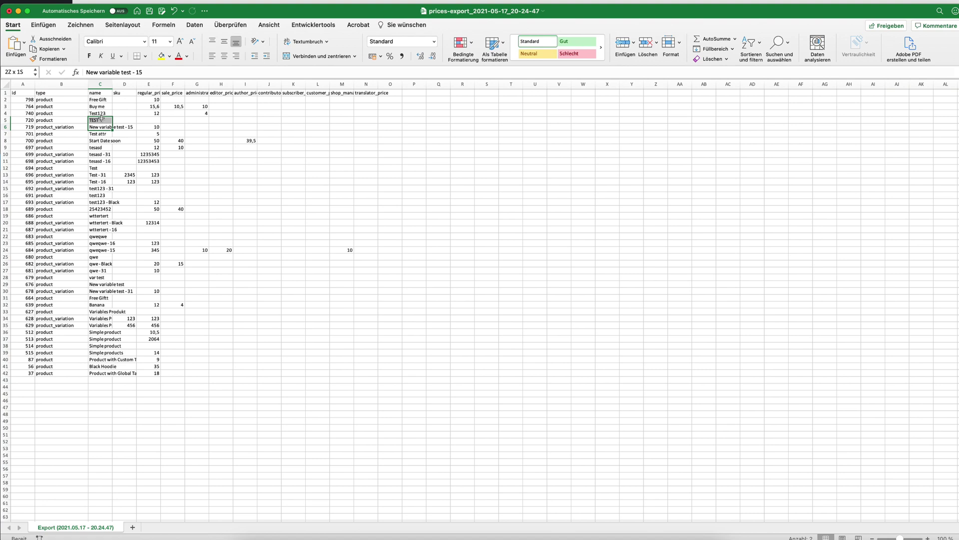
click(121, 120)
click(121, 93)
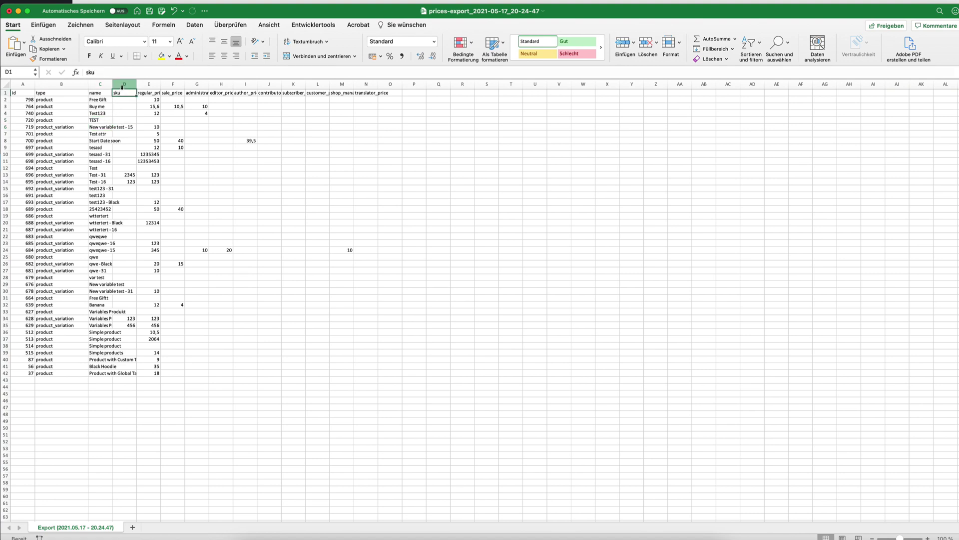
drag(365, 84, 172, 83)
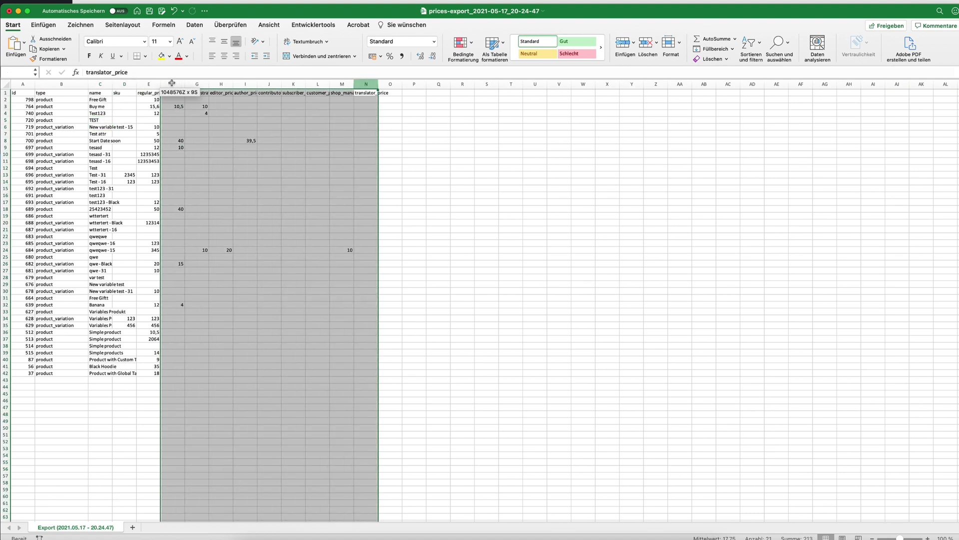
- Autofit the price columns so every heading from regular_price to translator_price reads fully
double_click(160, 84)
click(551, 120)
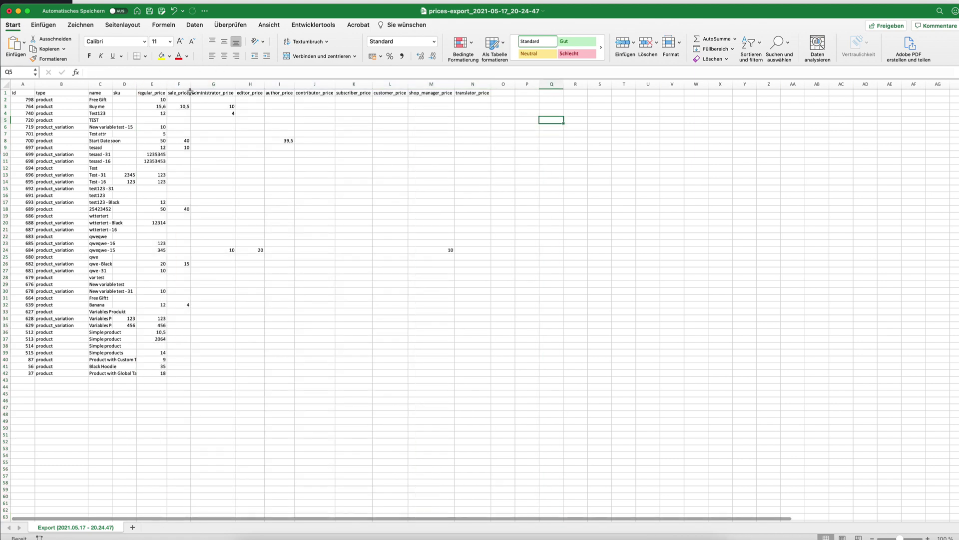
click(148, 93)
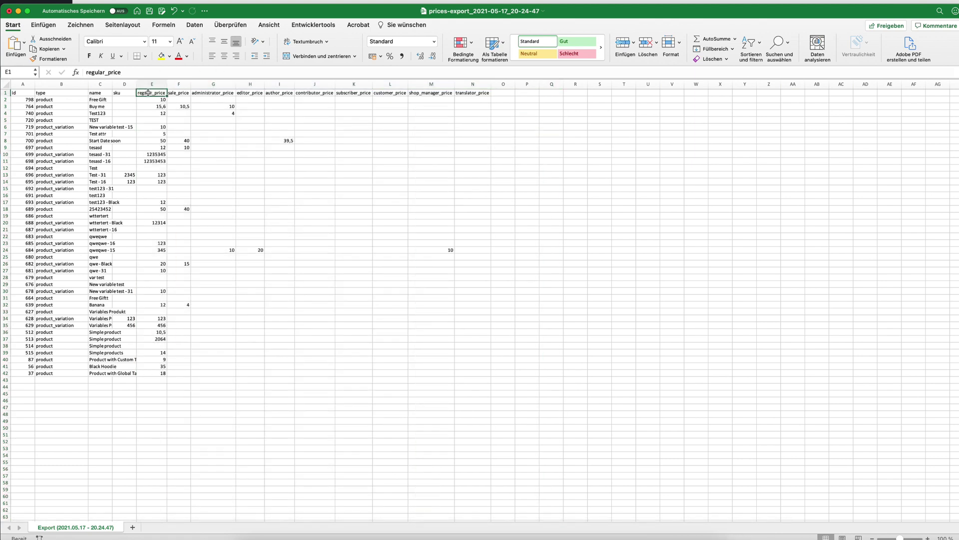
click(186, 93)
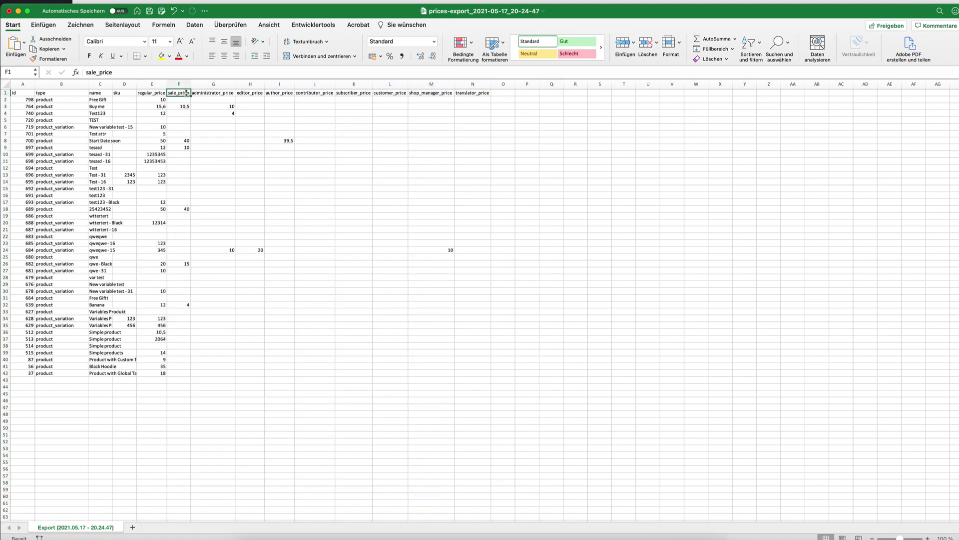
drag(210, 93, 468, 94)
click(220, 106)
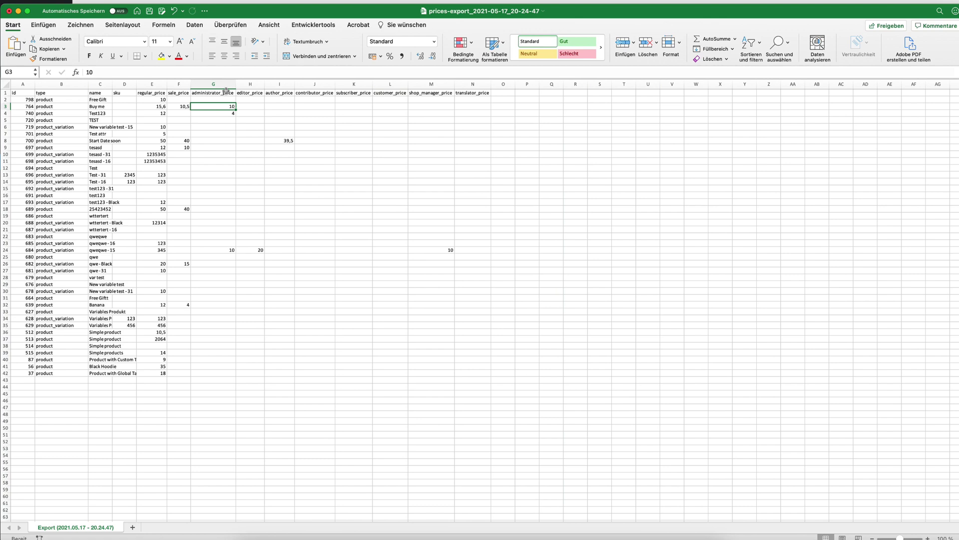
click(227, 93)
click(254, 94)
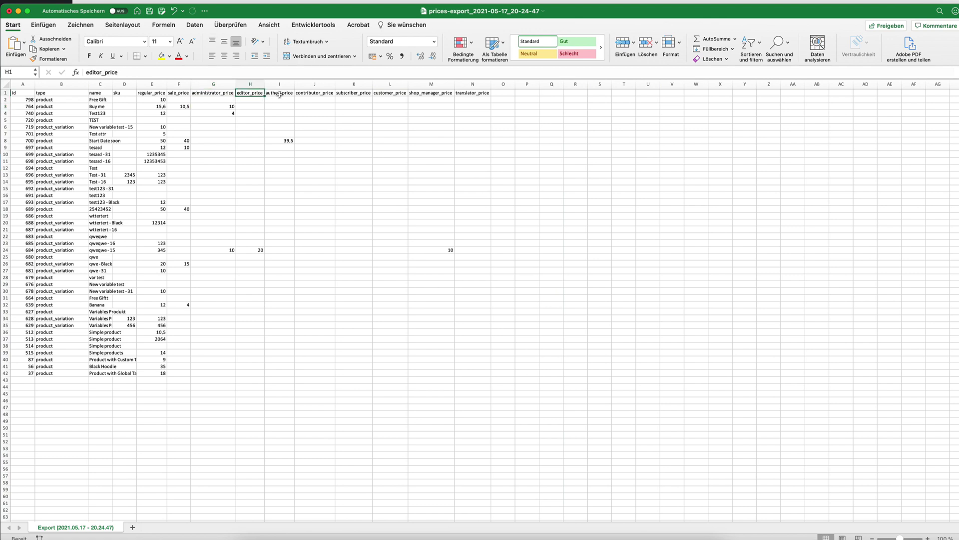
click(279, 94)
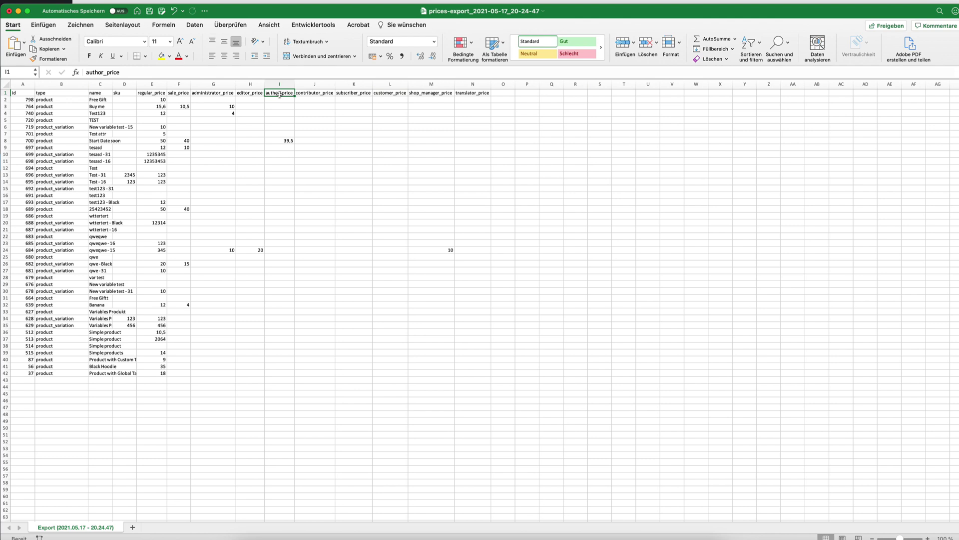
click(284, 167)
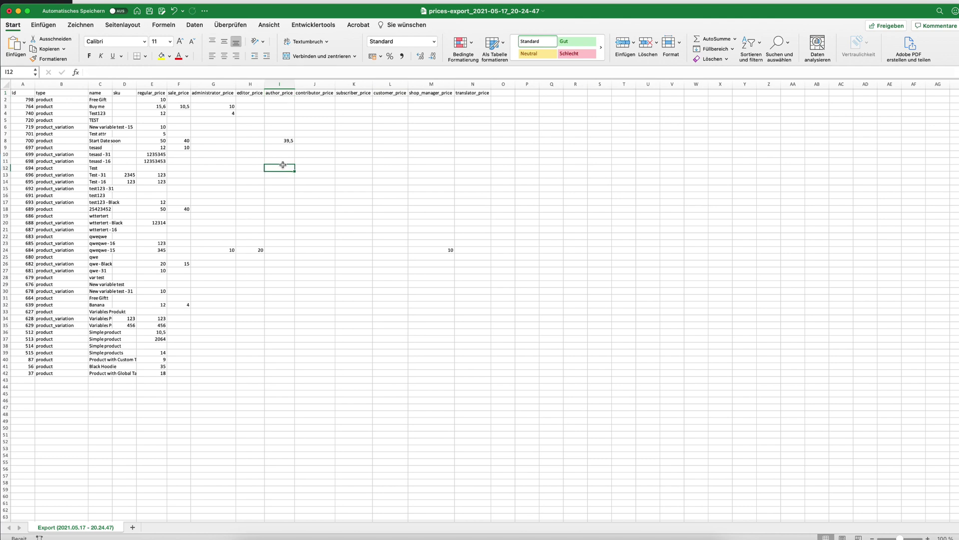
- Change Buy me's regular price to 20 and Test123's regular price to 14
click(160, 106)
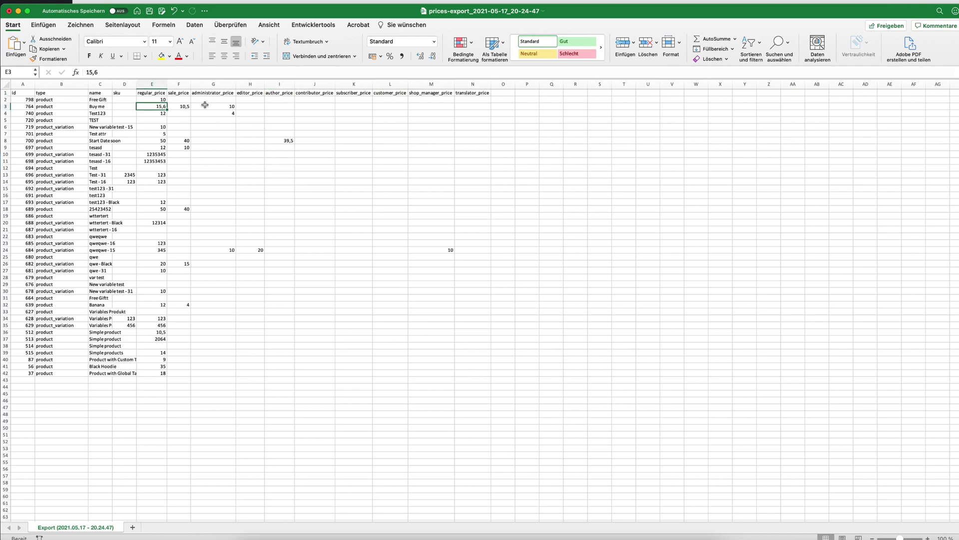
text(20)
key(Return)
text(14)
key(Return)
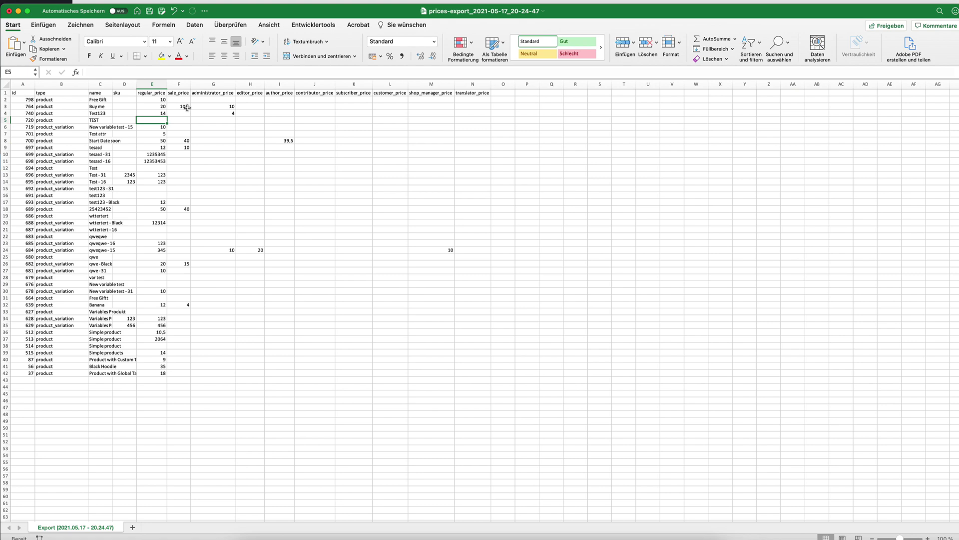
click(214, 140)
click(369, 124)
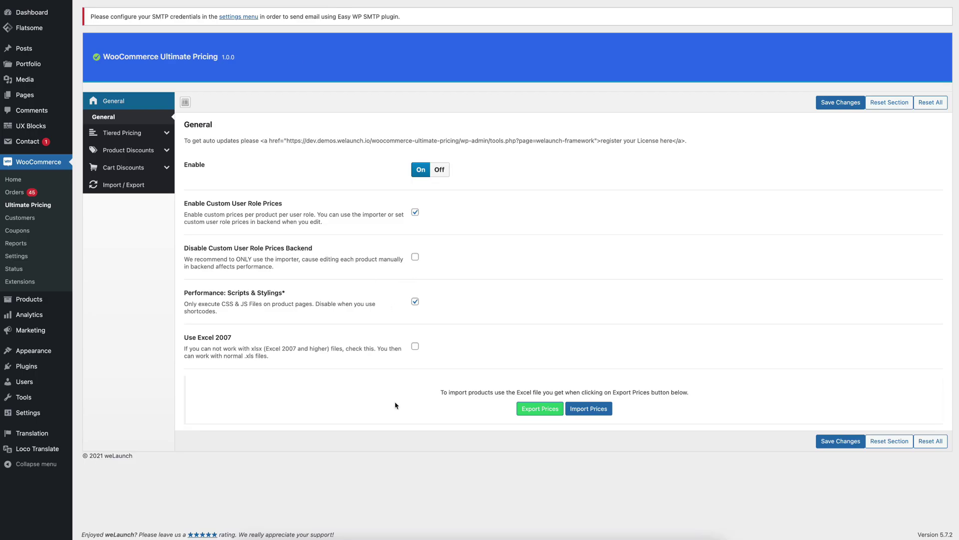
- Open the Ultimate Pricing Importer and choose prices-export_2021-05-17_20-24-47.xlsx from Downloads as the import file
click(594, 413)
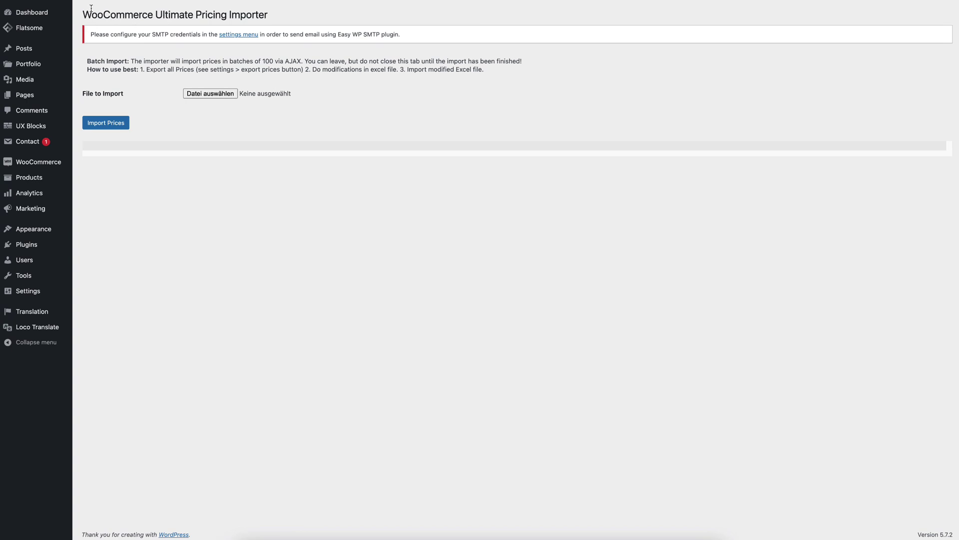
drag(105, 69, 202, 69)
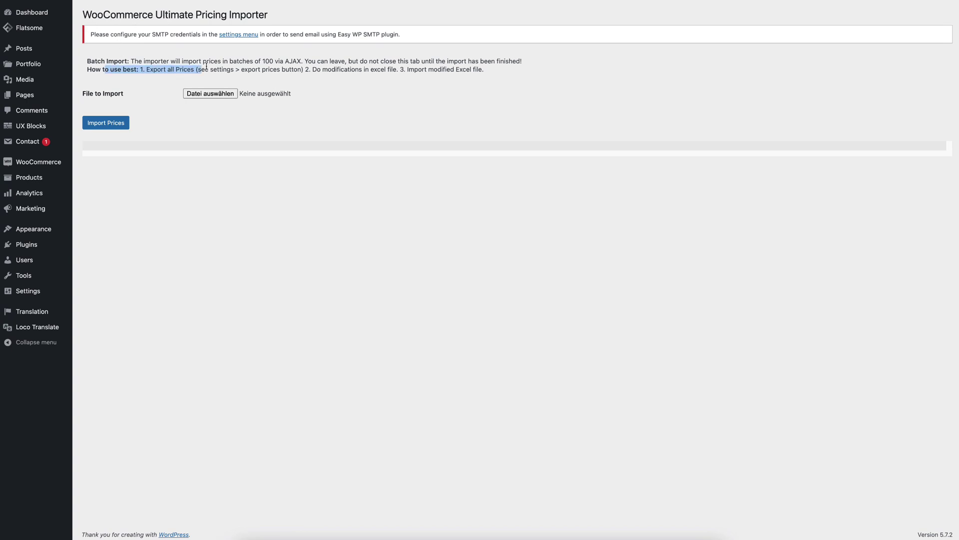
click(213, 66)
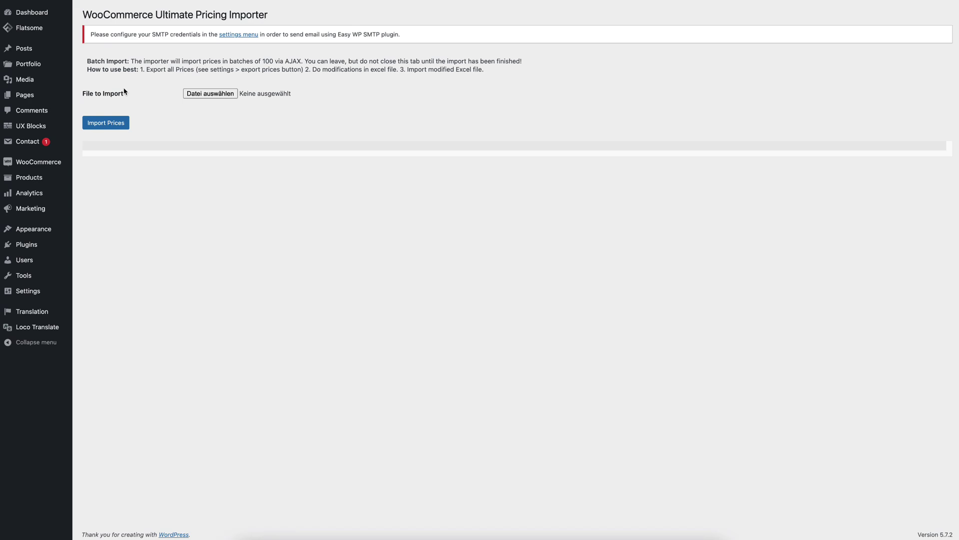
click(210, 95)
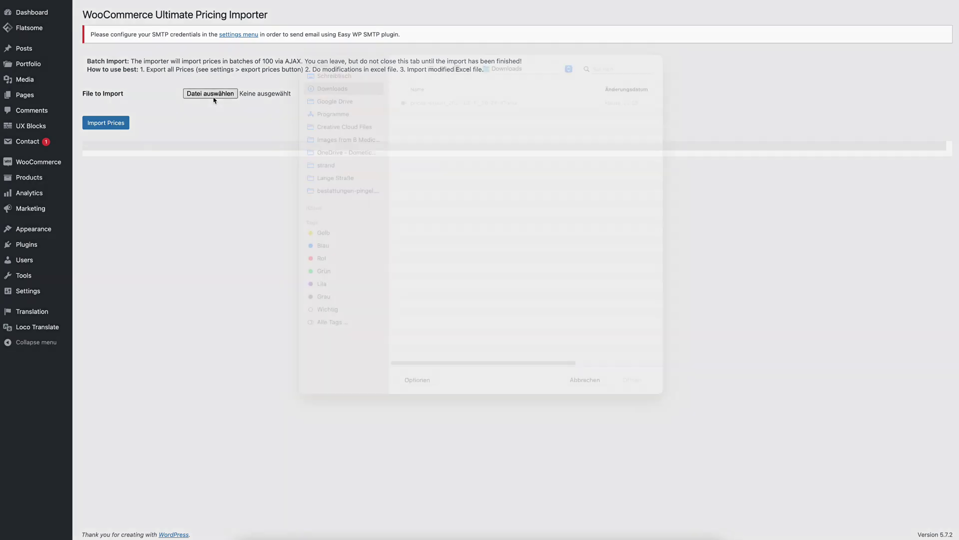
click(428, 122)
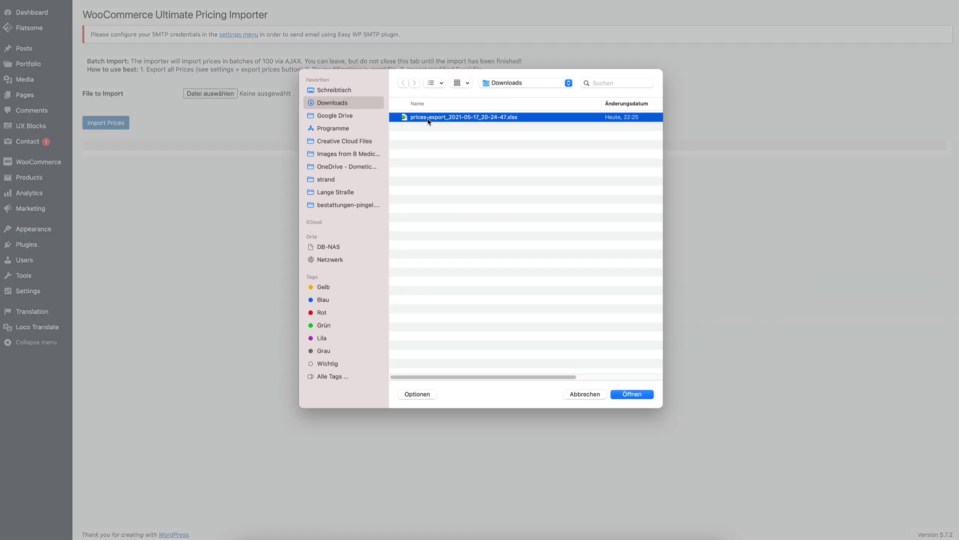
double_click(473, 123)
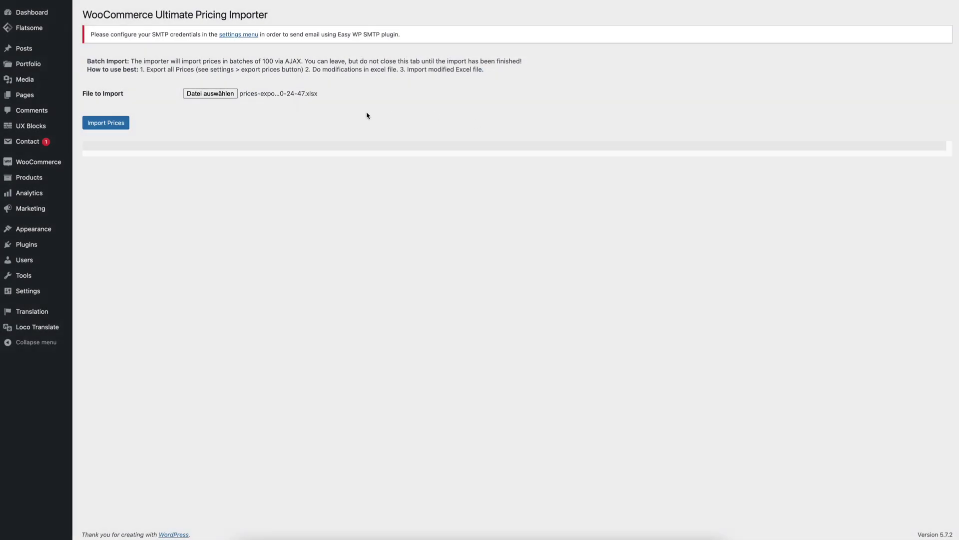
- Import the edited prices and confirm the summary shows 42 of 42 rows processed
click(111, 124)
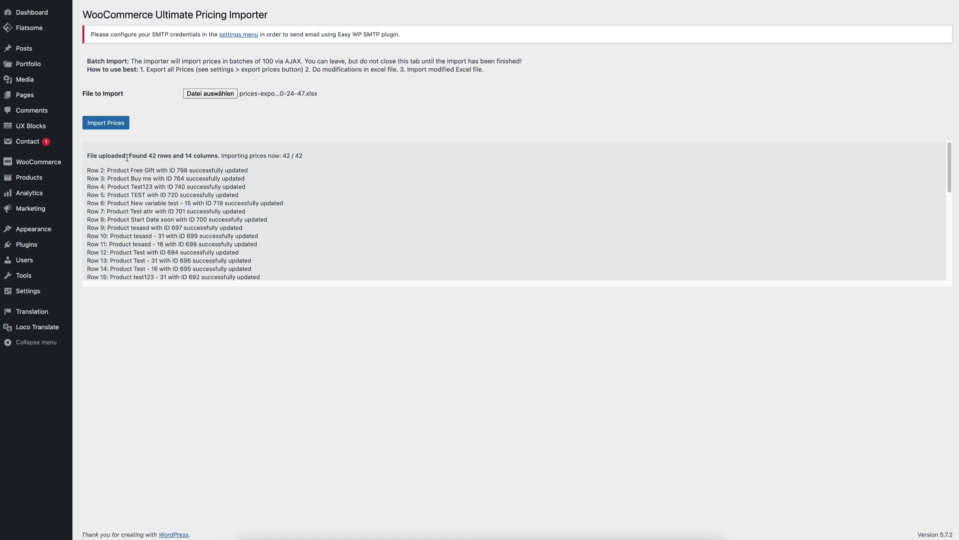
drag(128, 157, 228, 157)
click(221, 163)
drag(249, 156, 325, 160)
click(303, 163)
click(312, 161)
- Review the import log lines, such as Free Gift and Rows 5–6, each reporting a successful update
drag(100, 170, 263, 171)
click(294, 187)
drag(138, 202, 295, 198)
click(295, 201)
scroll(294, 203, down, 5)
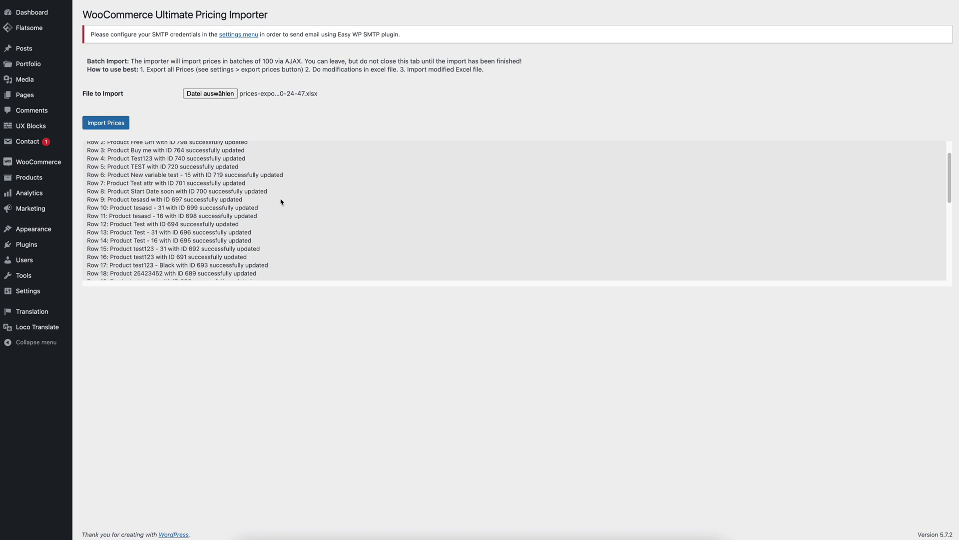
scroll(293, 205, down, 5)
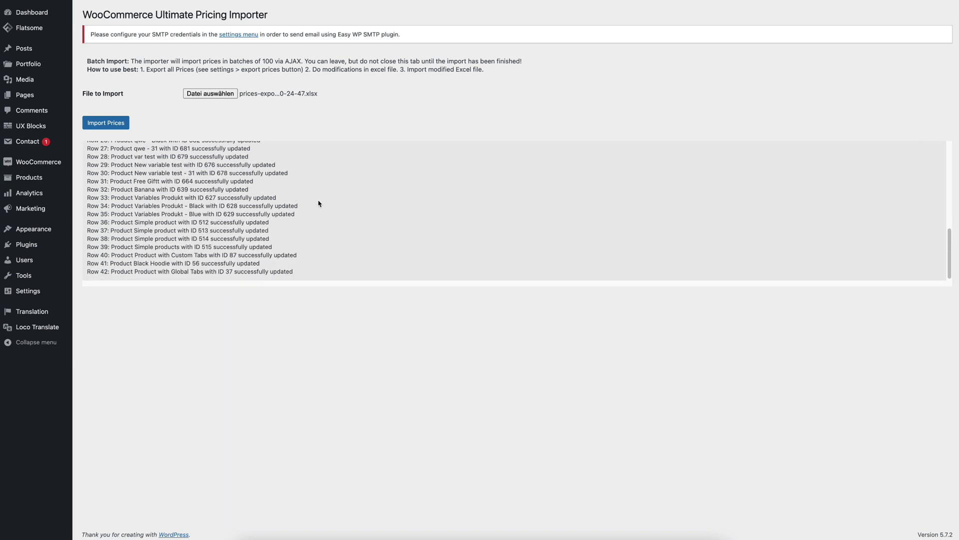
scroll(273, 230, up, 10)
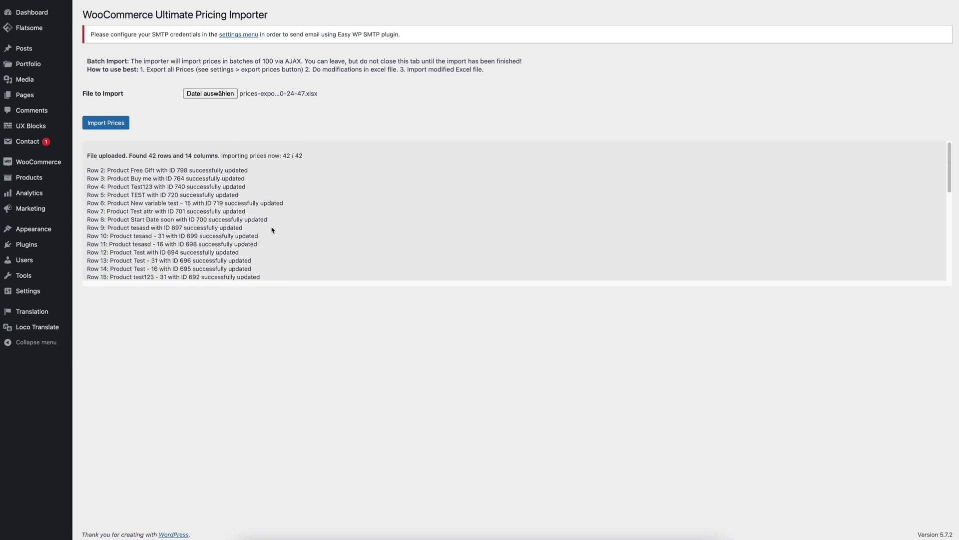